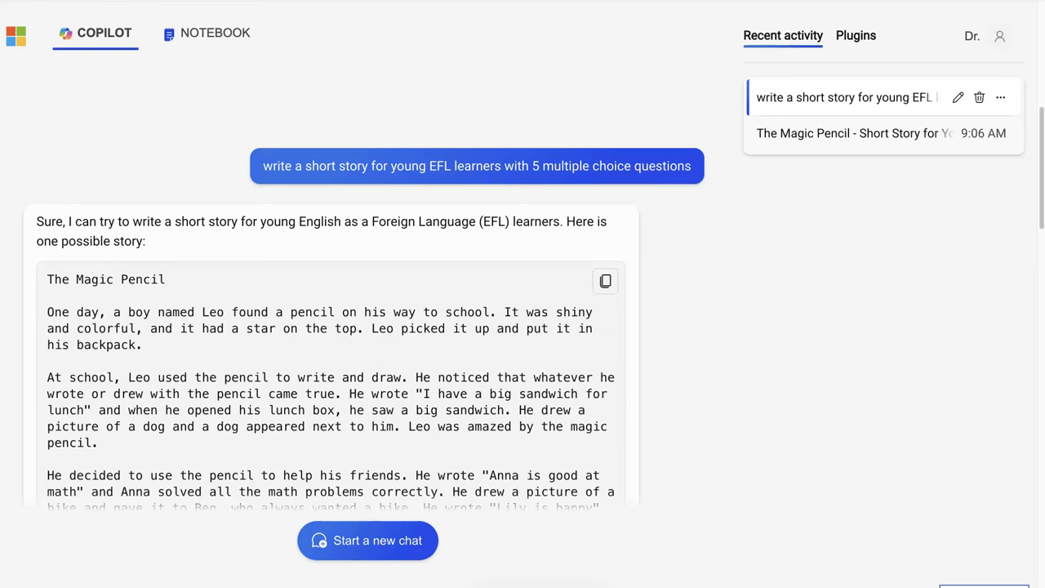
# - Copy The Magic Pencil story from its code block to the clipboard
pyautogui.scroll(3, 384, 345)
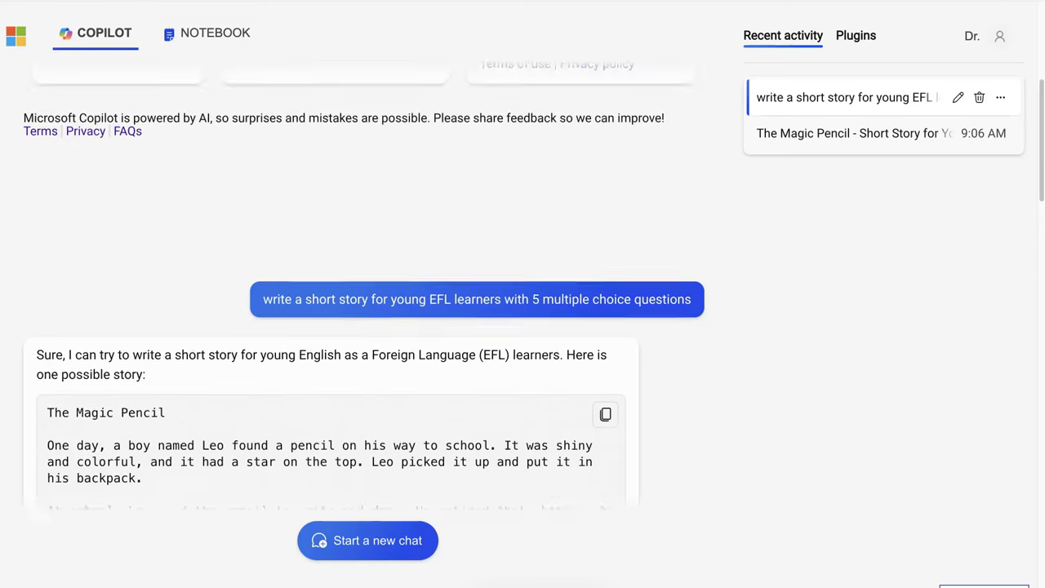
pyautogui.scroll(3, 388, 330)
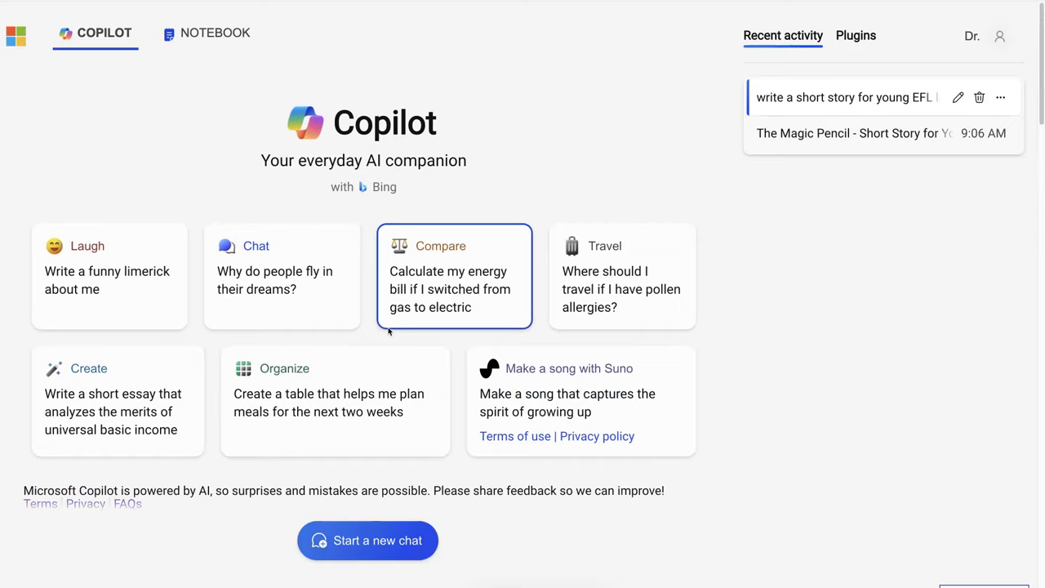
pyautogui.scroll(-1, 388, 330)
pyautogui.scroll(-3, 388, 330)
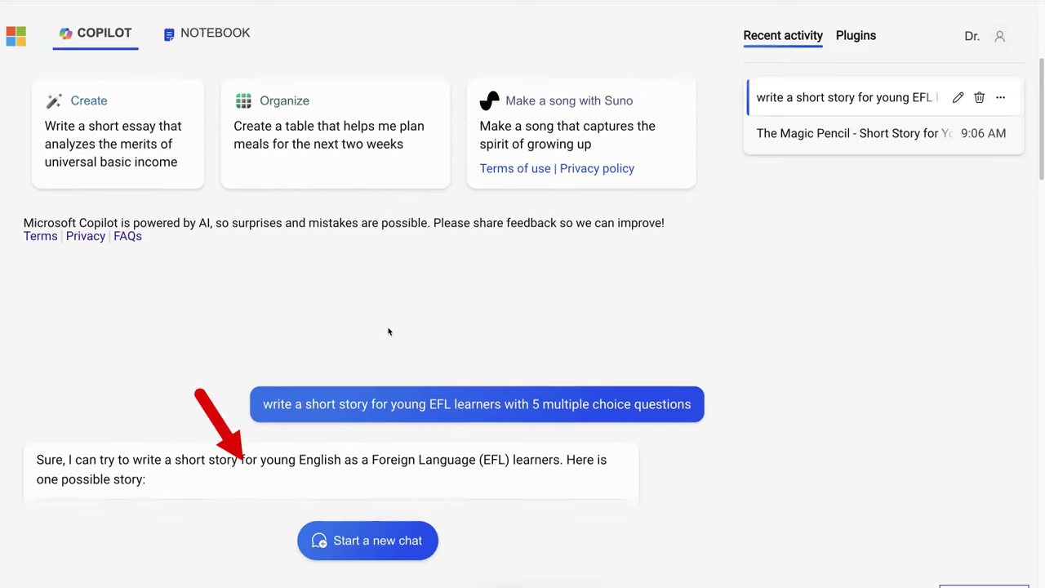
pyautogui.scroll(-1, 389, 331)
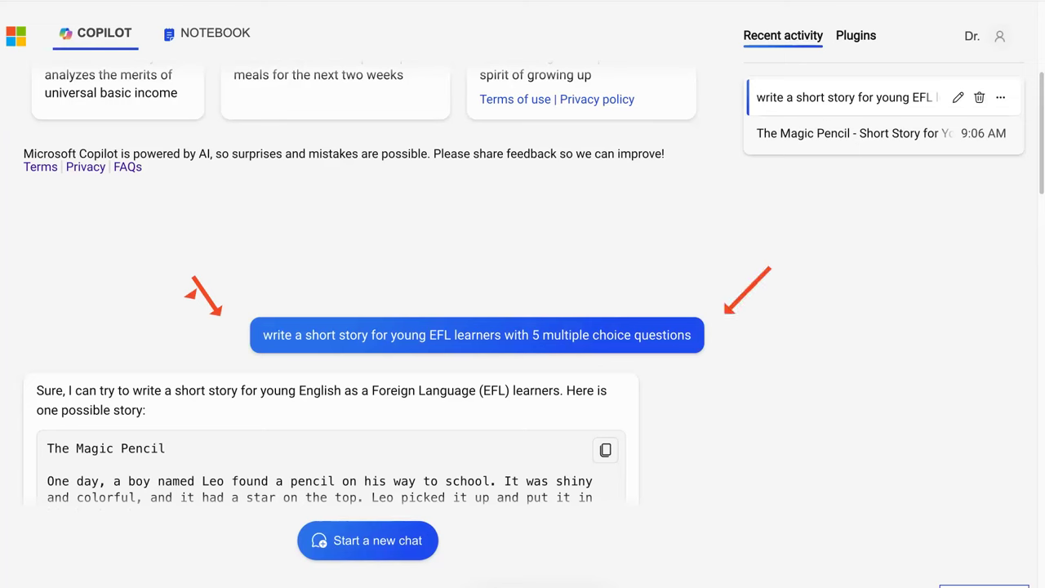
pyautogui.scroll(-3, 264, 303)
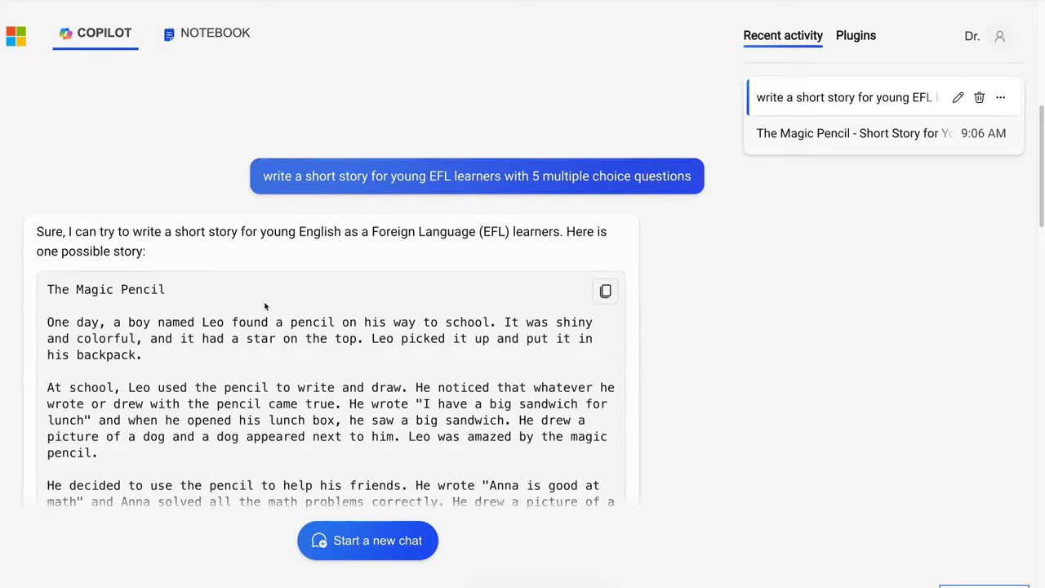
pyautogui.scroll(-1, 264, 304)
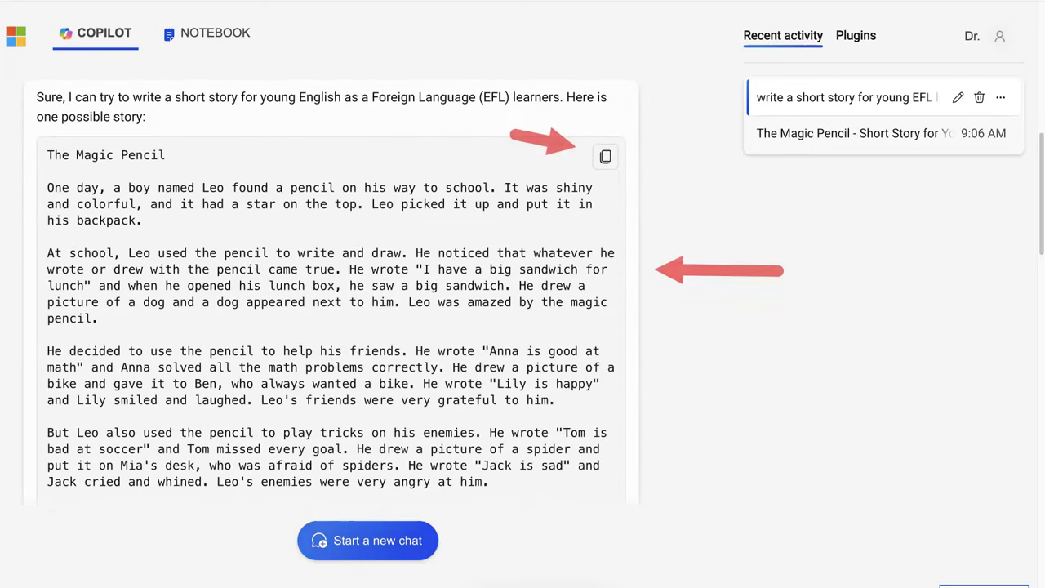
pyautogui.click(605, 157)
# - Read through the five answered quiz questions down to the 'add the answers' reply
pyautogui.scroll(-8, 552, 144)
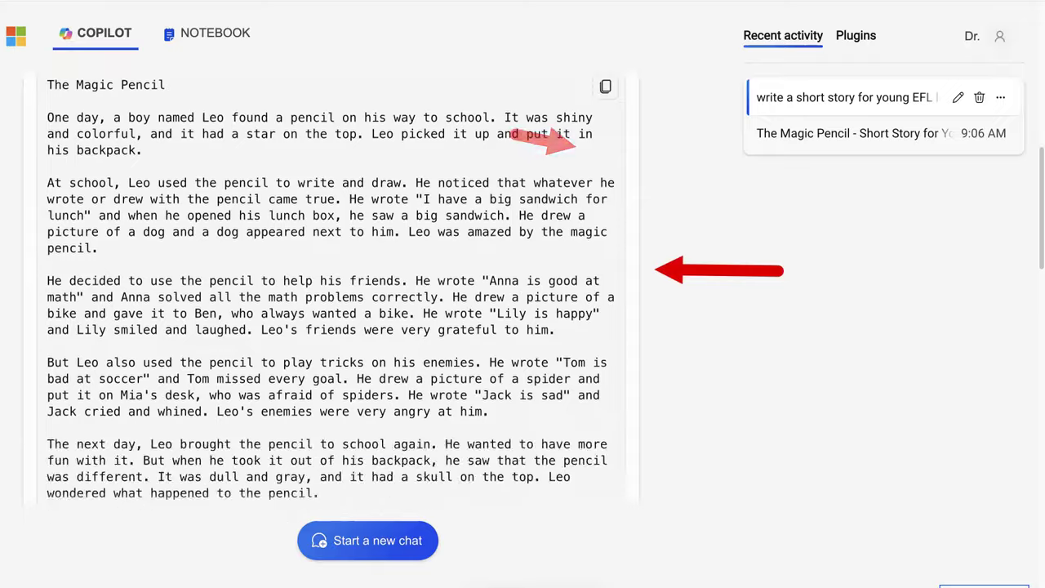
pyautogui.scroll(-3, 541, 267)
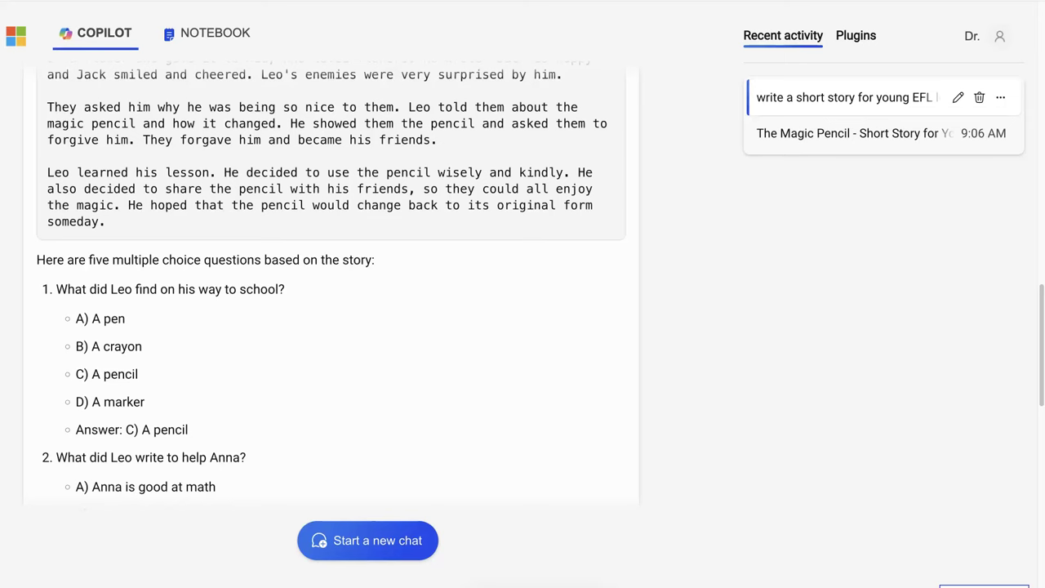
pyautogui.scroll(-1, 353, 284)
pyautogui.scroll(-6, 353, 285)
pyautogui.scroll(-4, 353, 285)
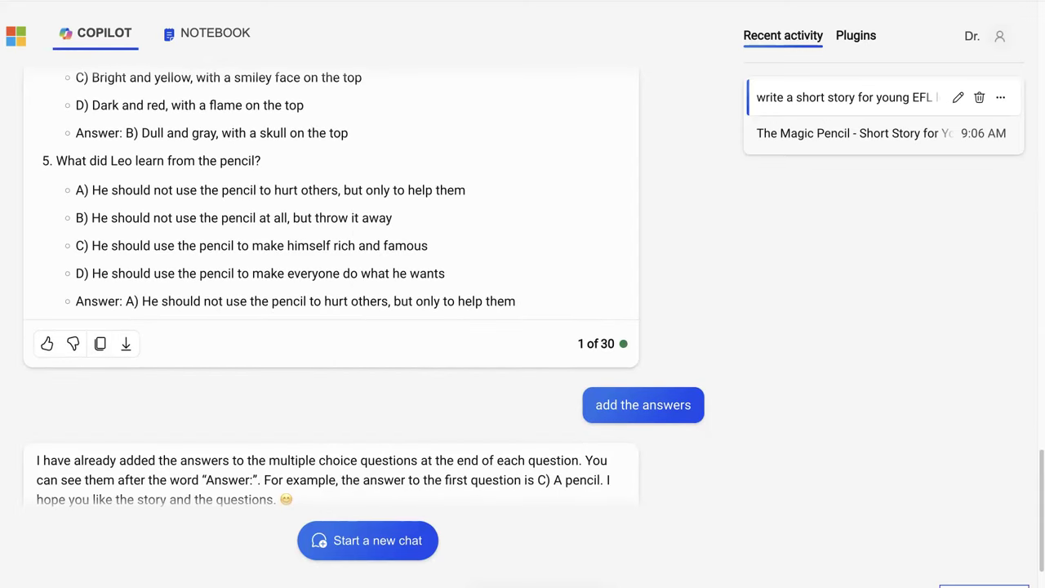
pyautogui.scroll(-3, 395, 356)
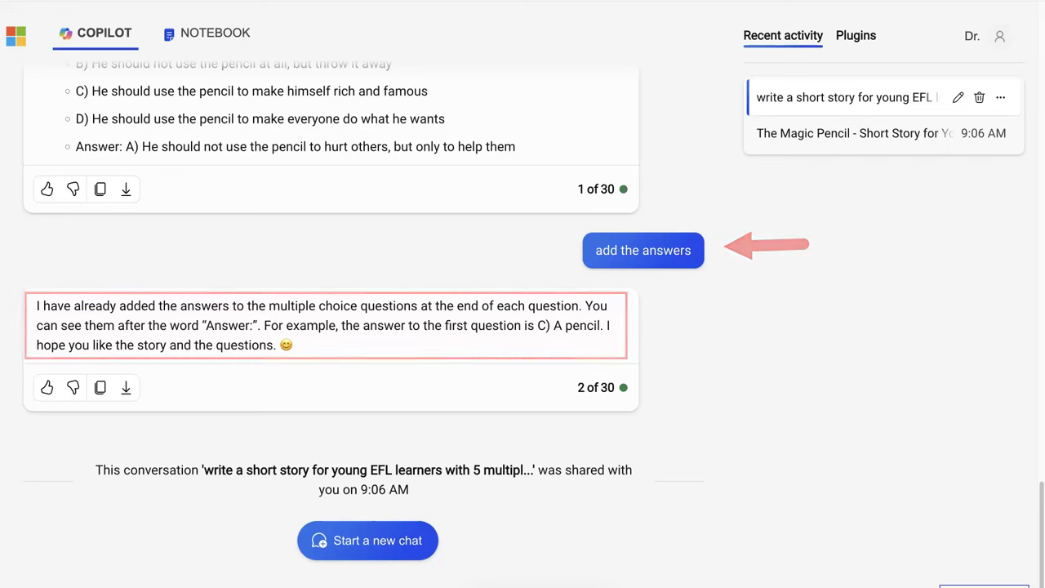
# - Show the Word, PDF and Text export options for Copilot's reply about the answers
pyautogui.scroll(3, 330, 286)
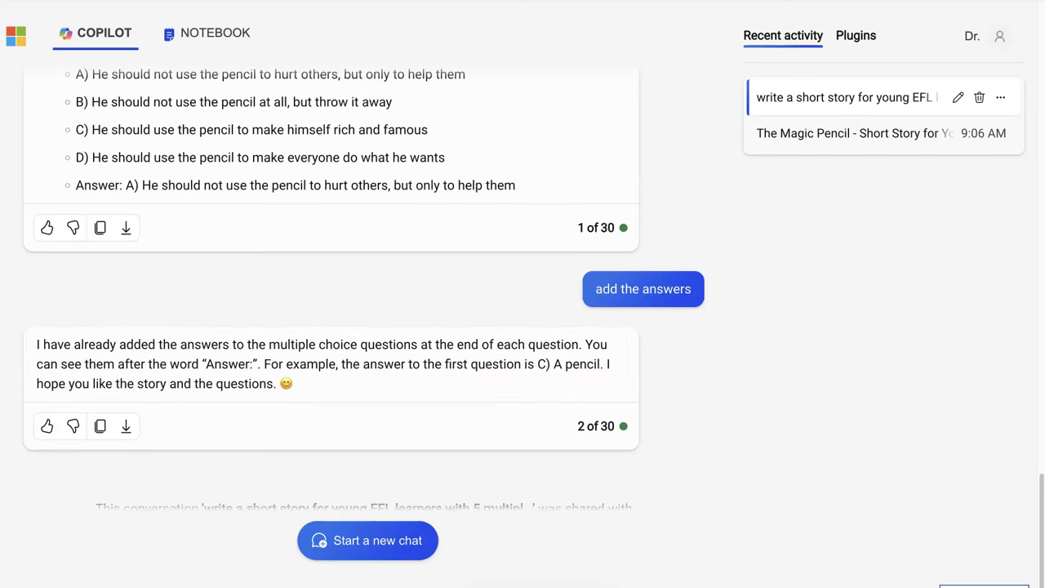
pyautogui.scroll(-3, 331, 286)
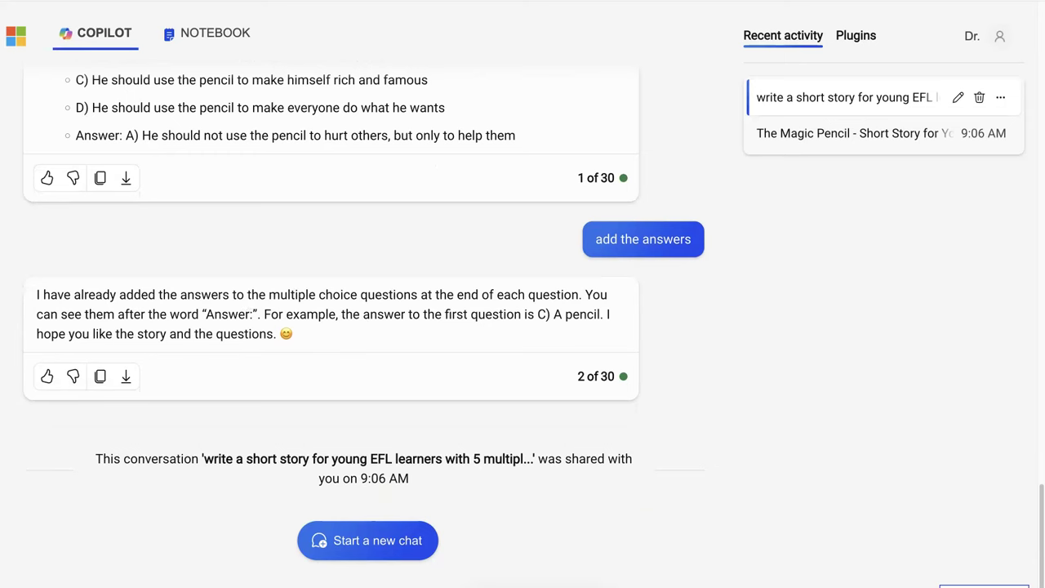
pyautogui.click(125, 375)
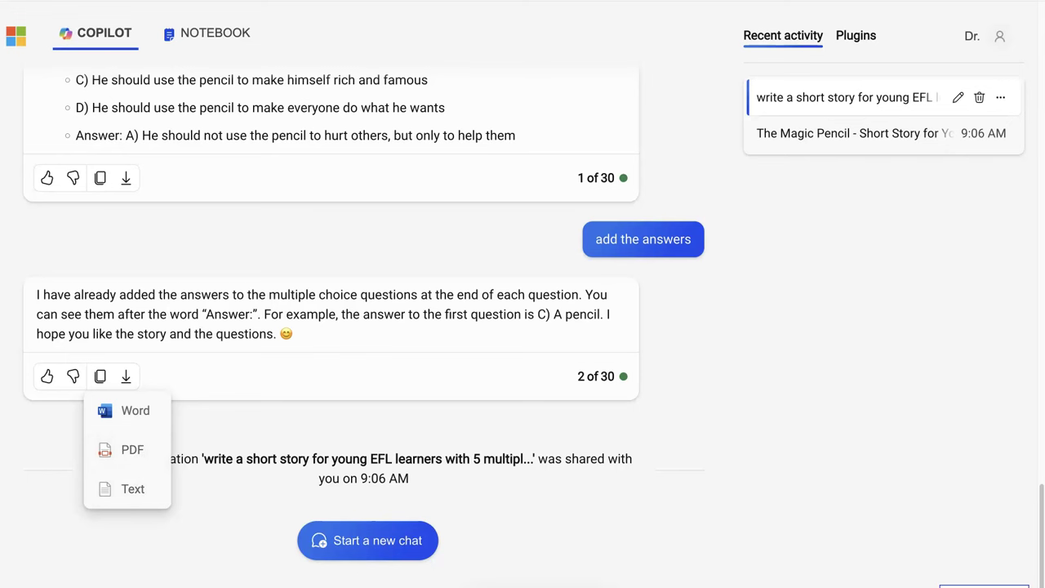
# - Dismiss the export format choices and return to the top of the chat
pyautogui.click(715, 378)
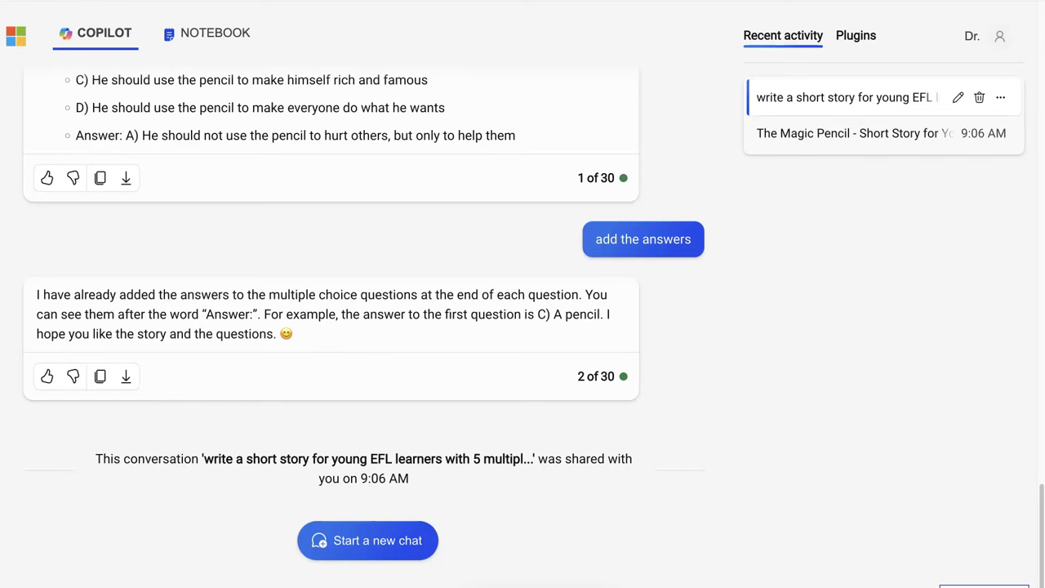
pyautogui.scroll(6, 710, 380)
pyautogui.scroll(12, 699, 382)
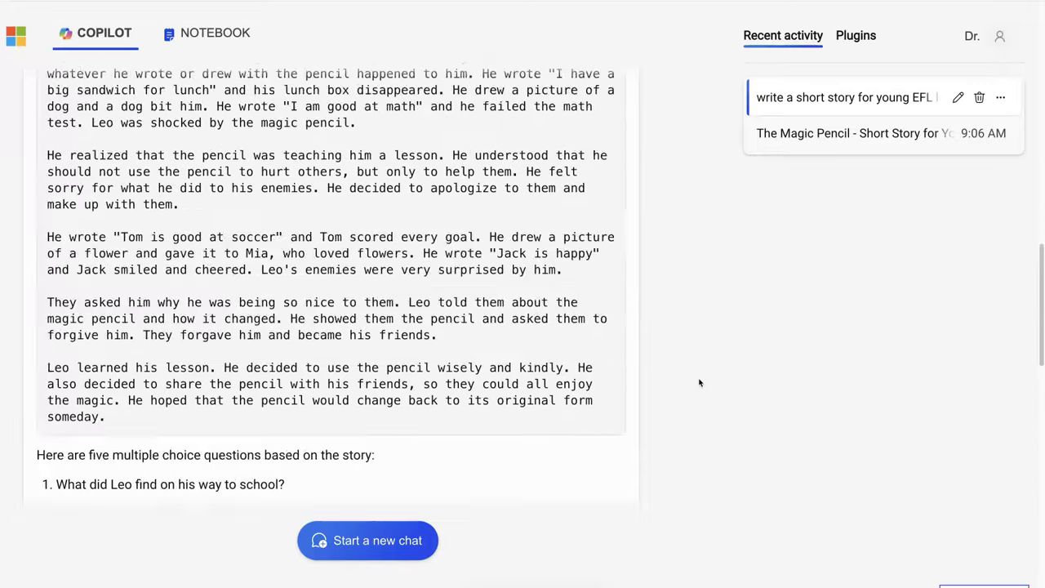
pyautogui.scroll(10, 698, 382)
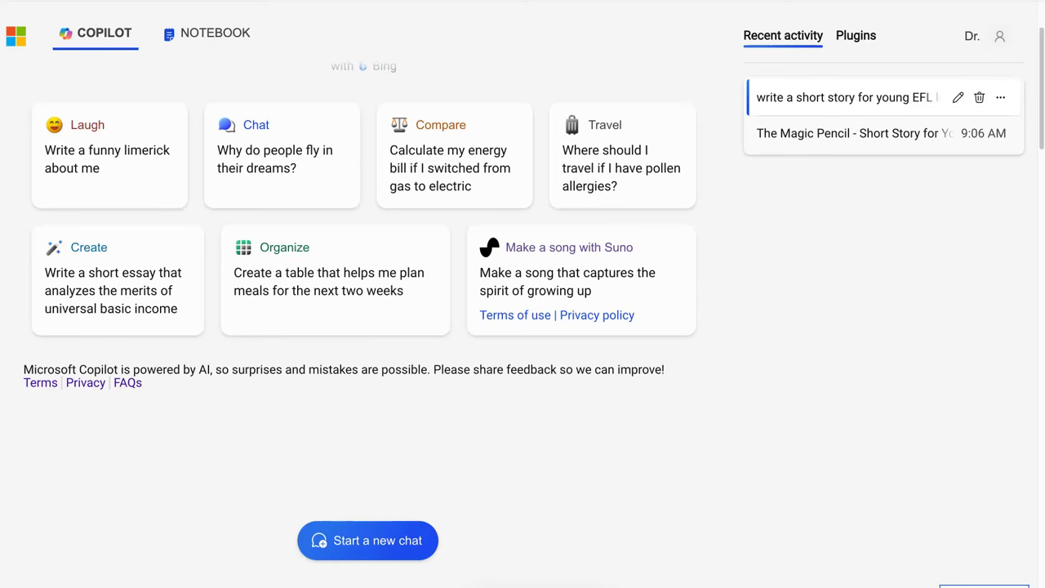
# - Check the story conversation's export formats in recent activity, then close them without exporting
pyautogui.click(1000, 97)
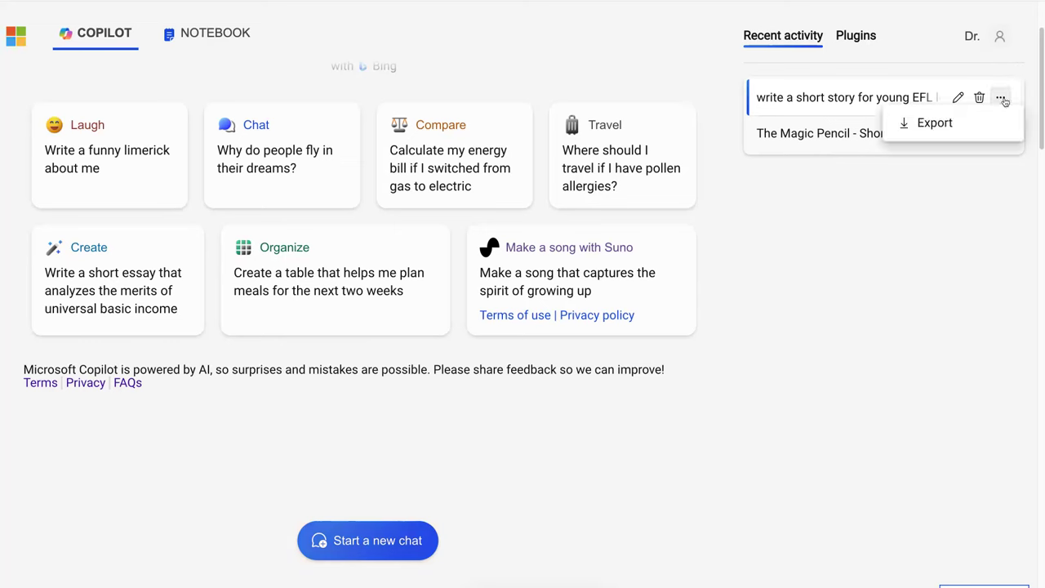
pyautogui.click(935, 123)
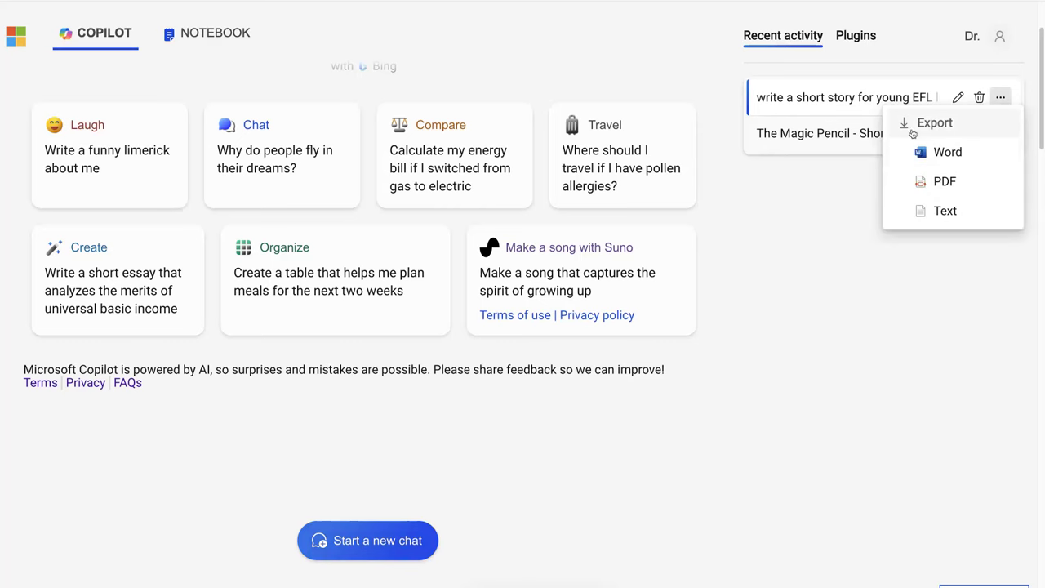
pyautogui.press('Escape')
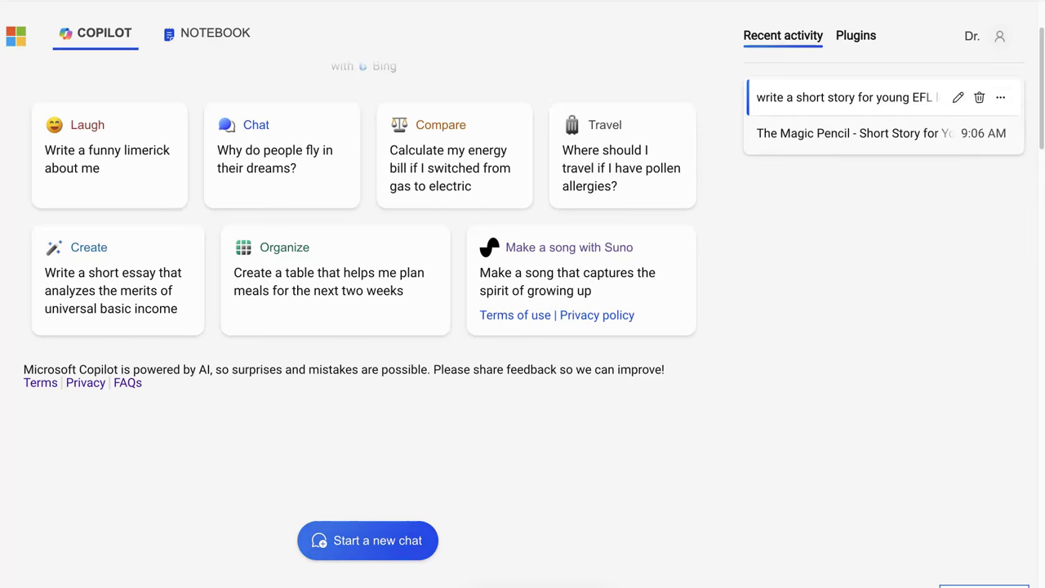
pyautogui.scroll(2, 363, 327)
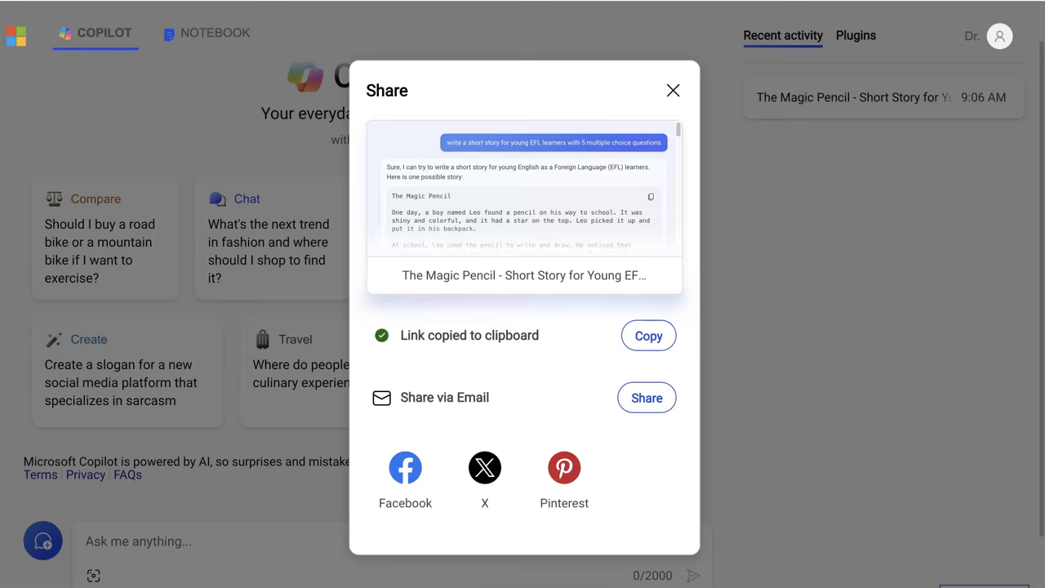
# - Close the share window for The Magic Pencil conversation
pyautogui.press('Escape')
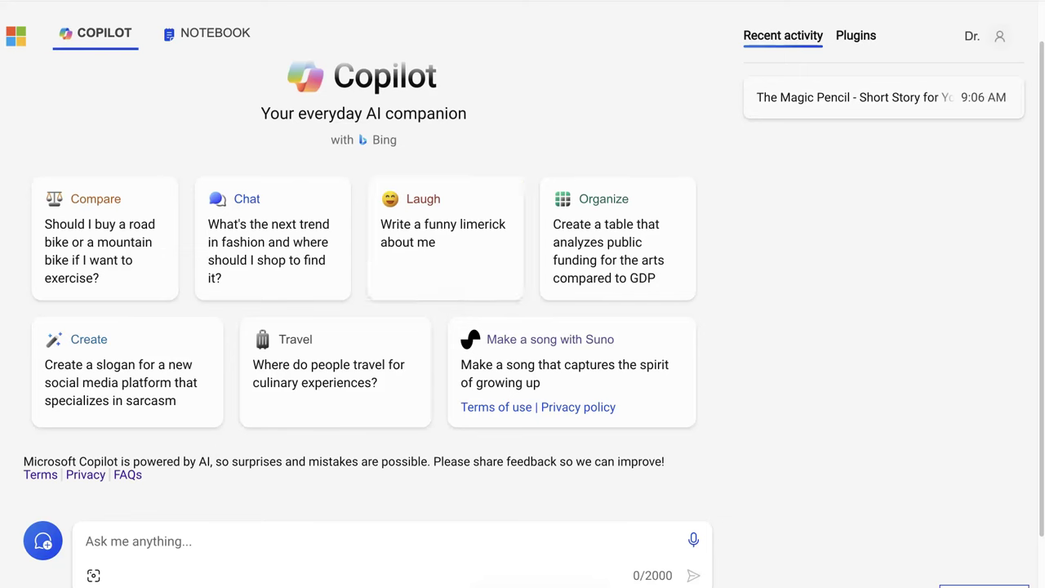
pyautogui.scroll(1, 624, 137)
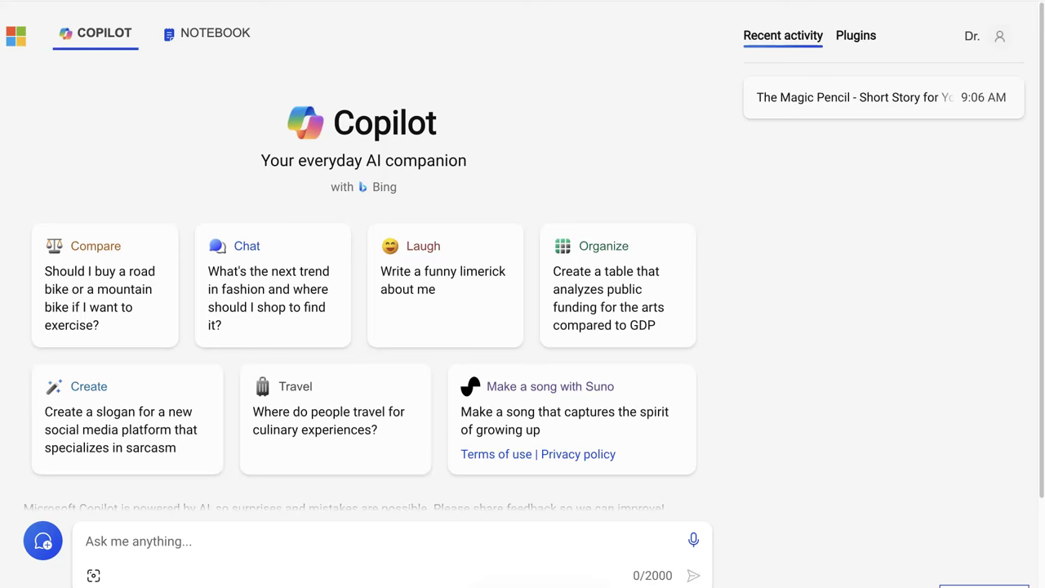
# - Browse the Plugins list, including Instacart, Kayak and Klarna, up to 3 per conversation
pyautogui.click(855, 35)
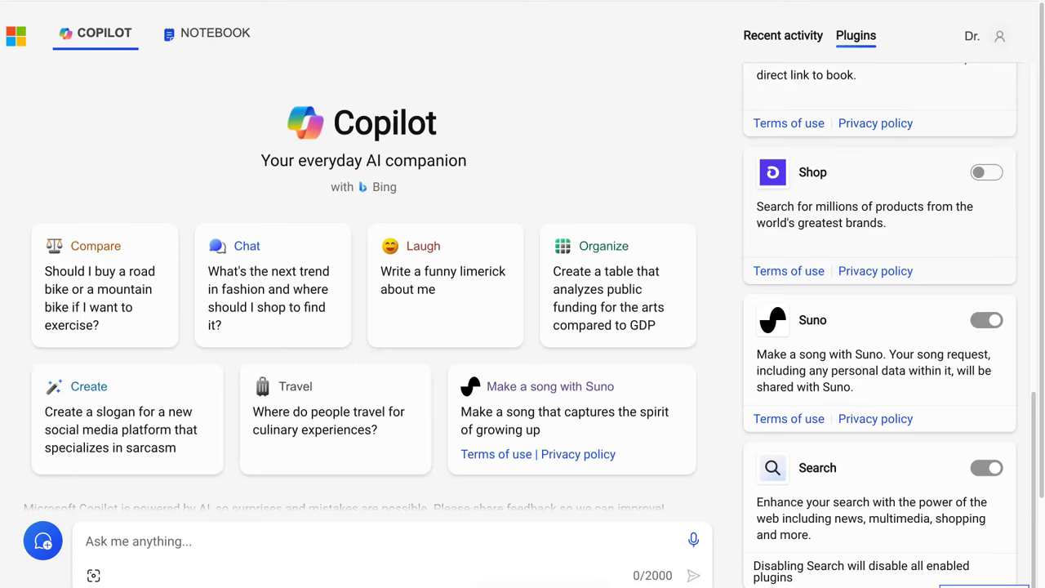
pyautogui.scroll(2, 856, 178)
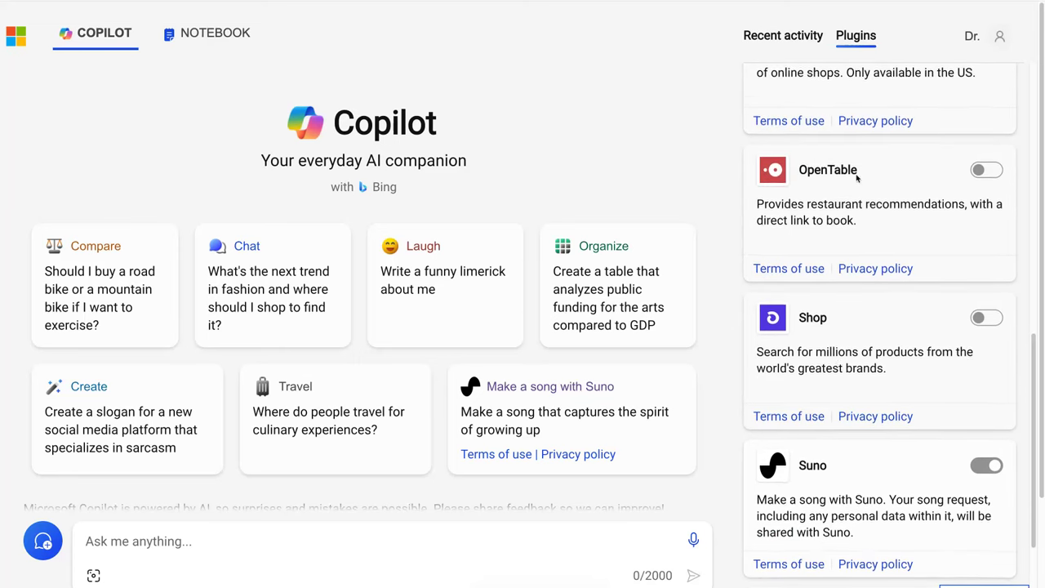
pyautogui.scroll(-1, 856, 178)
pyautogui.scroll(-4, 856, 178)
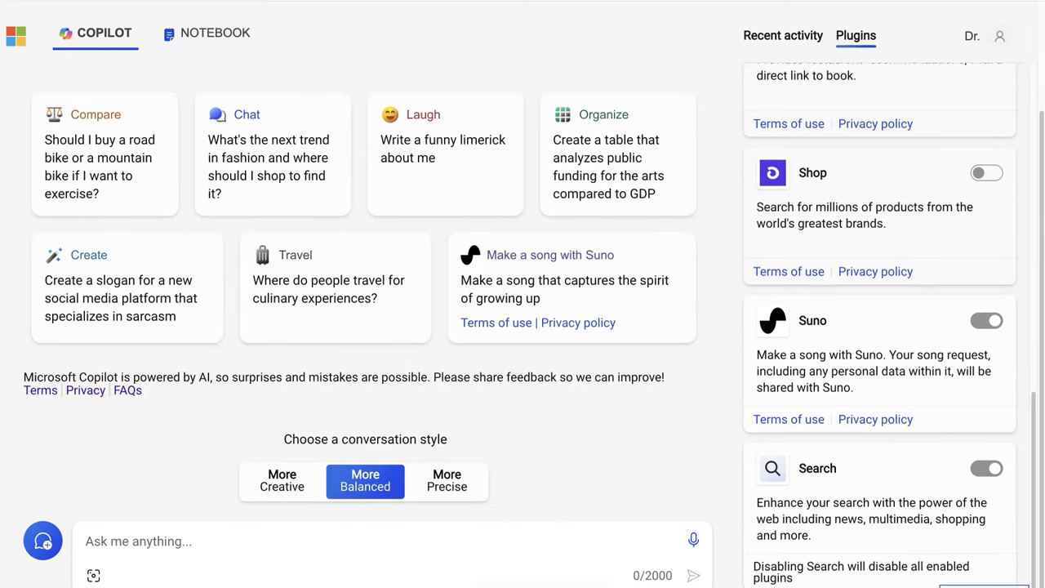
pyautogui.scroll(2, 879, 327)
pyautogui.scroll(-1, 879, 327)
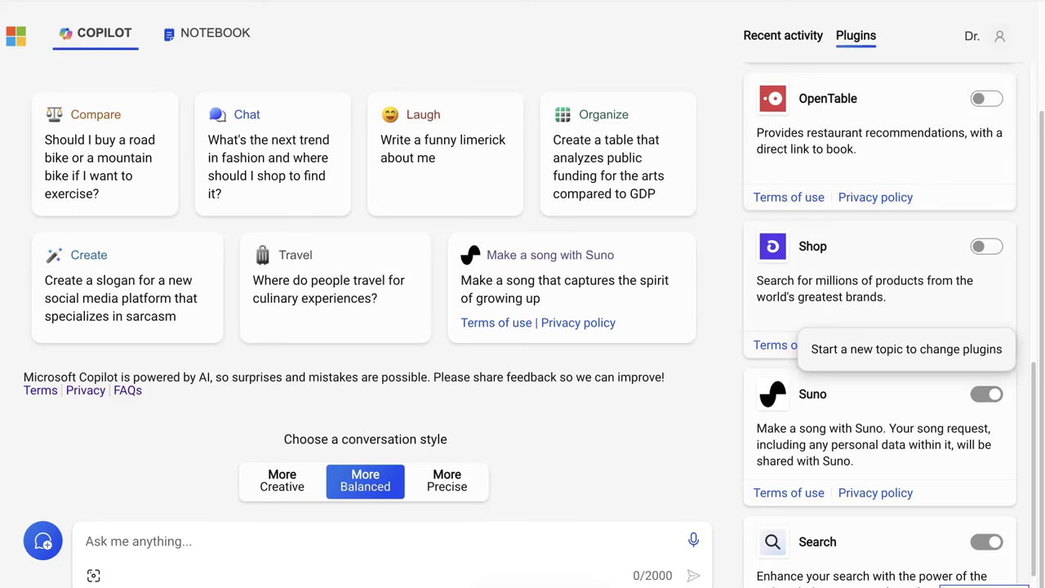
pyautogui.scroll(5, 879, 327)
pyautogui.scroll(2, 365, 326)
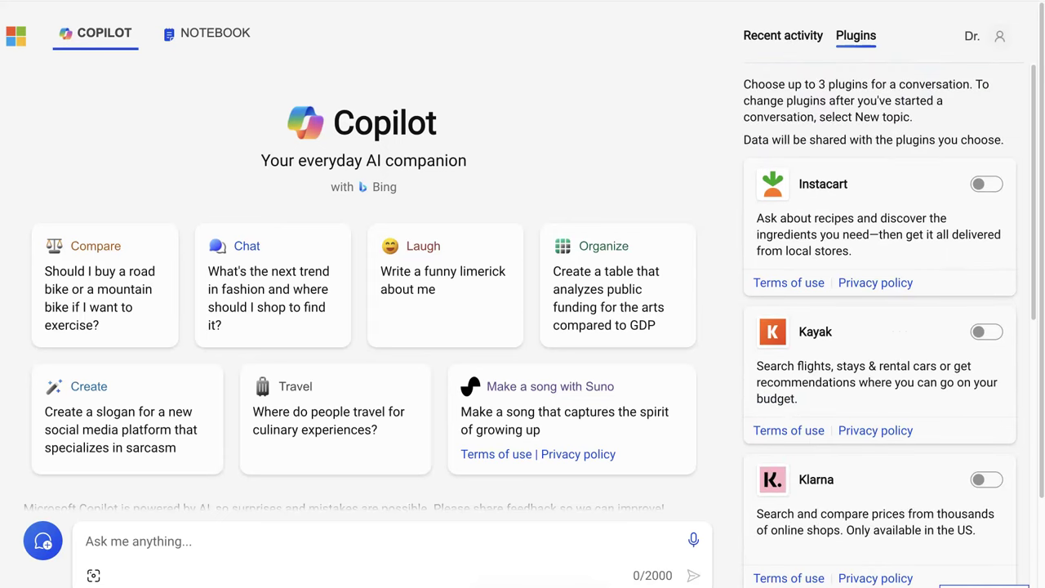
# - Return to Recent activity, start voice input, and allow microphone access on every visit
pyautogui.click(782, 35)
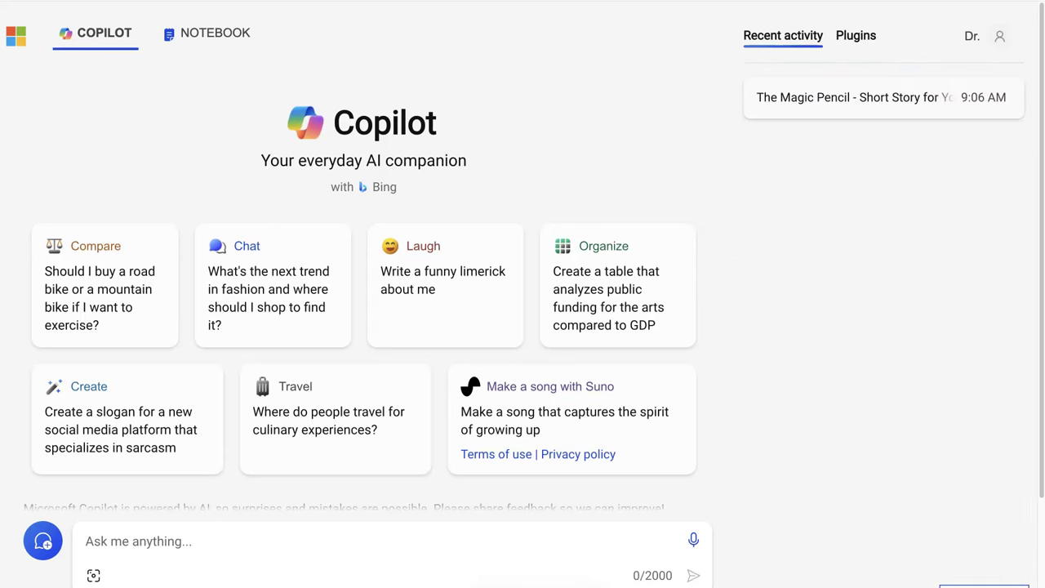
pyautogui.scroll(-1, 510, 266)
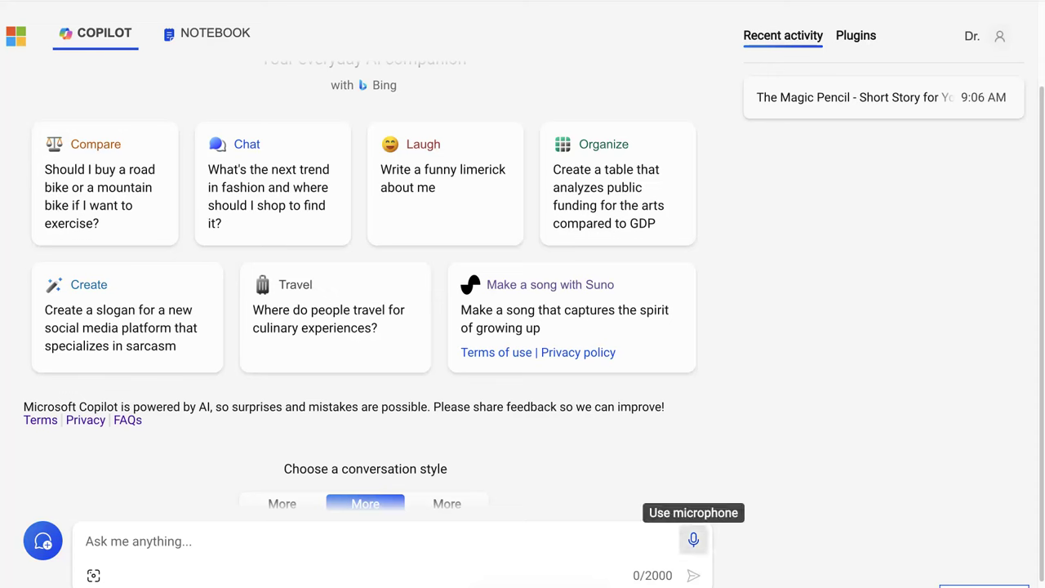
pyautogui.click(693, 540)
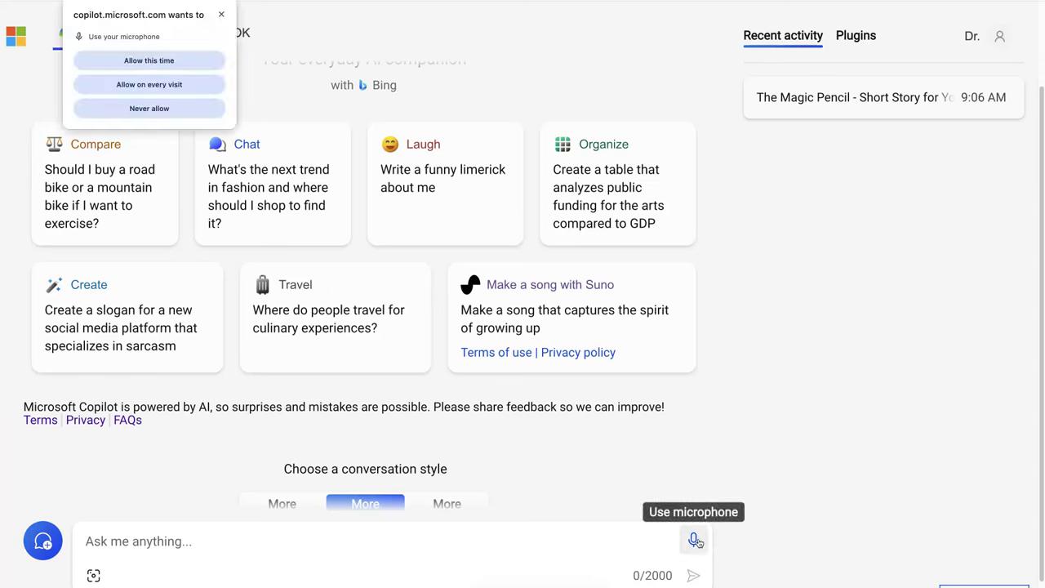
pyautogui.press('Tab')
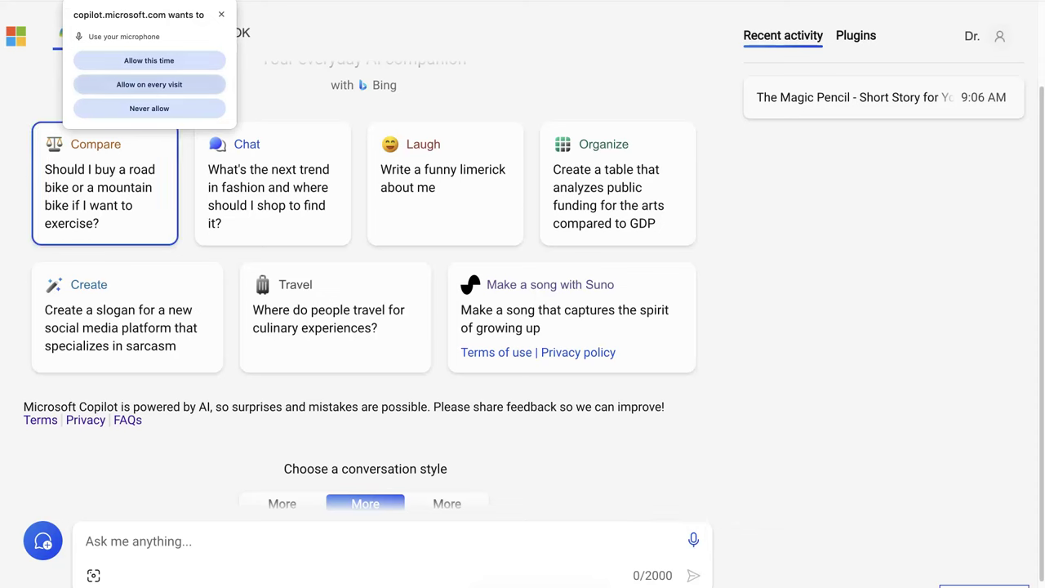
pyautogui.click(175, 88)
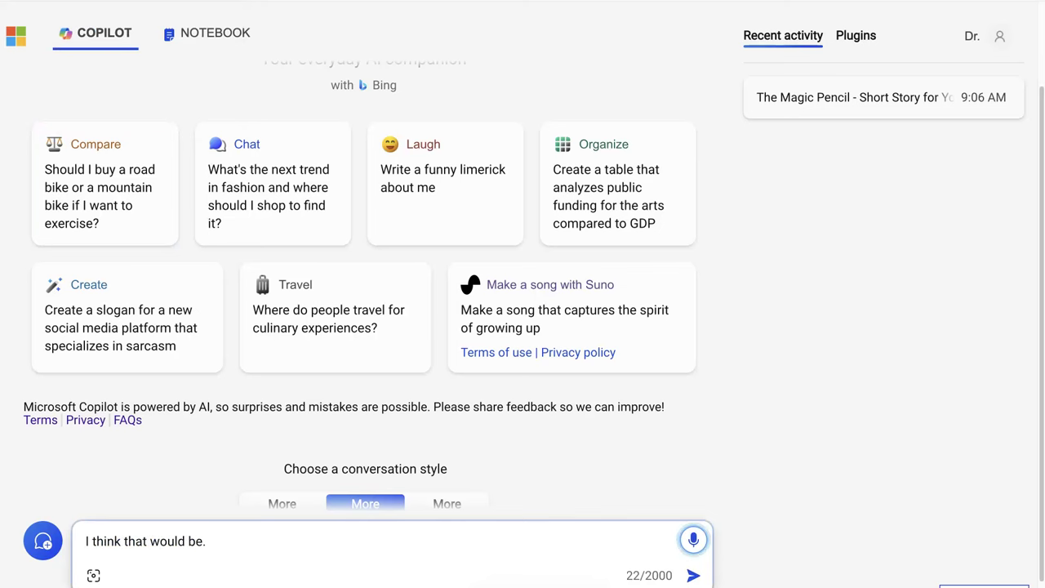
# - Stop dictation so the beginner EFL cat-story request is sent, which returns an error
pyautogui.click(693, 539)
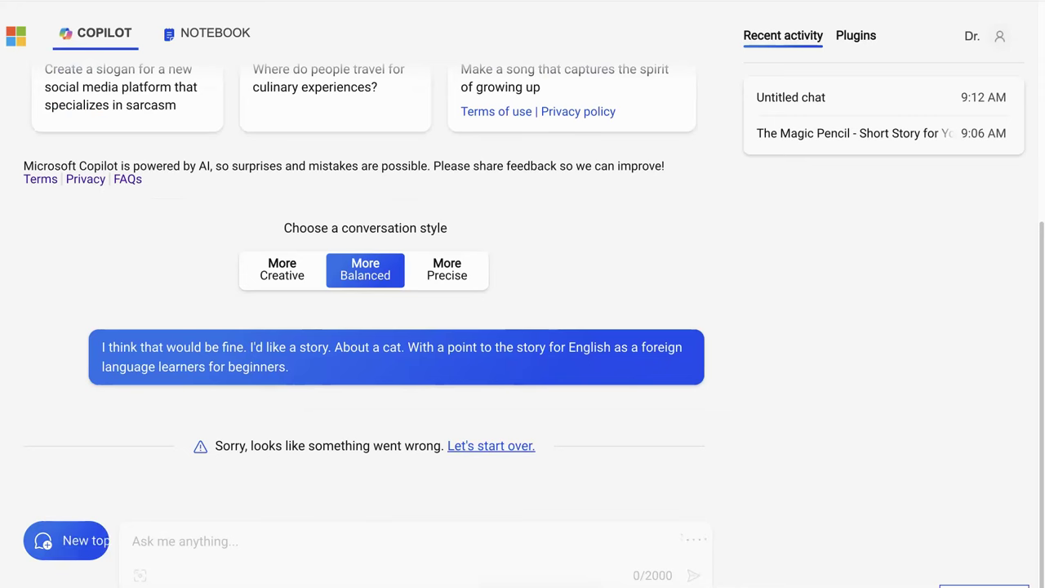
# - Start over after the error and re-dictate the cat story request for young beginner English learners
pyautogui.click(491, 446)
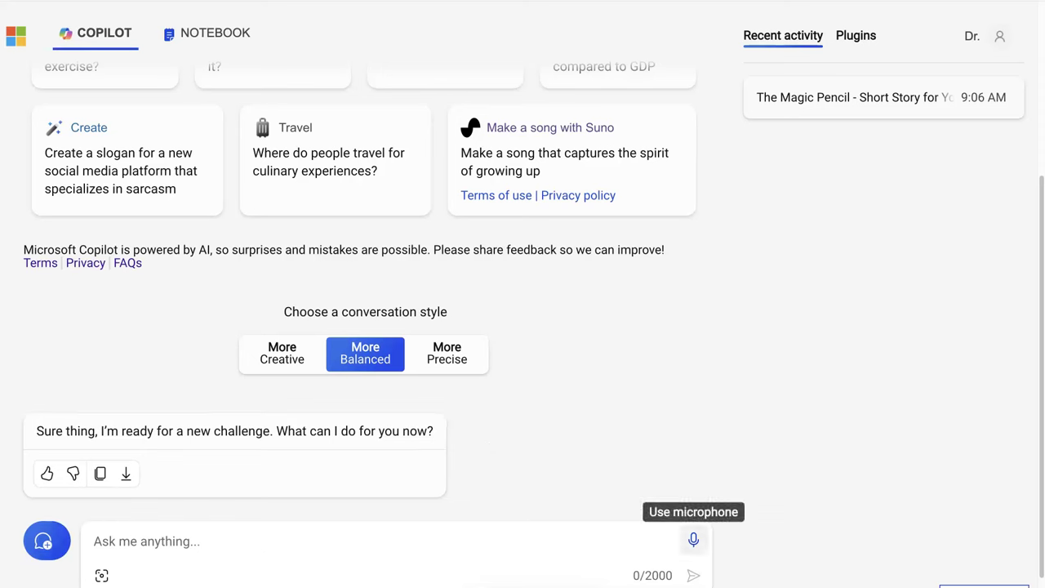
pyautogui.click(691, 541)
pyautogui.click(691, 541)
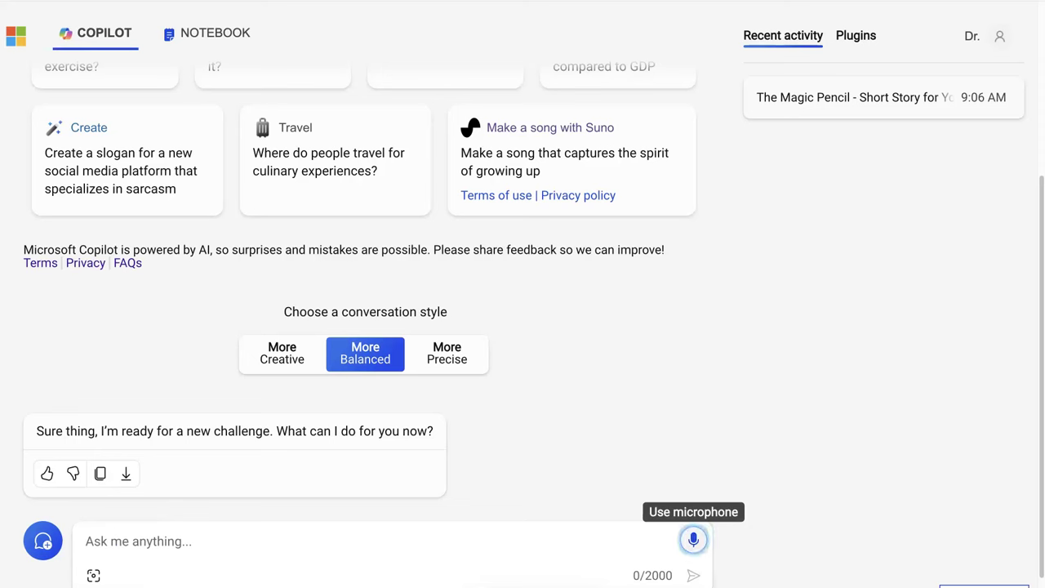
pyautogui.click(691, 541)
pyautogui.click(693, 541)
pyautogui.click(693, 541)
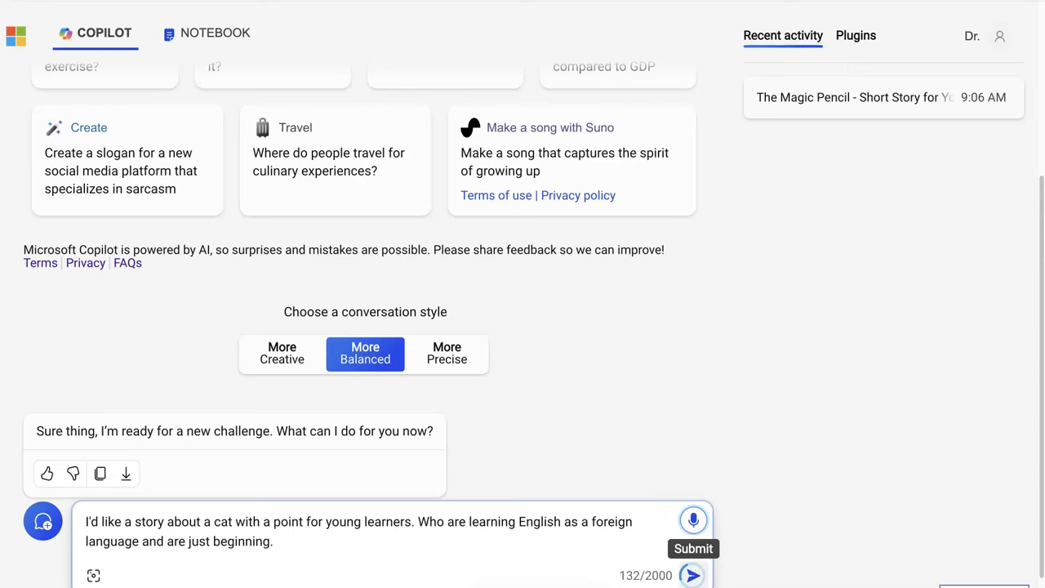
# - Submit the dictated request and let Copilot write the cat-and-mouse story
pyautogui.click(691, 575)
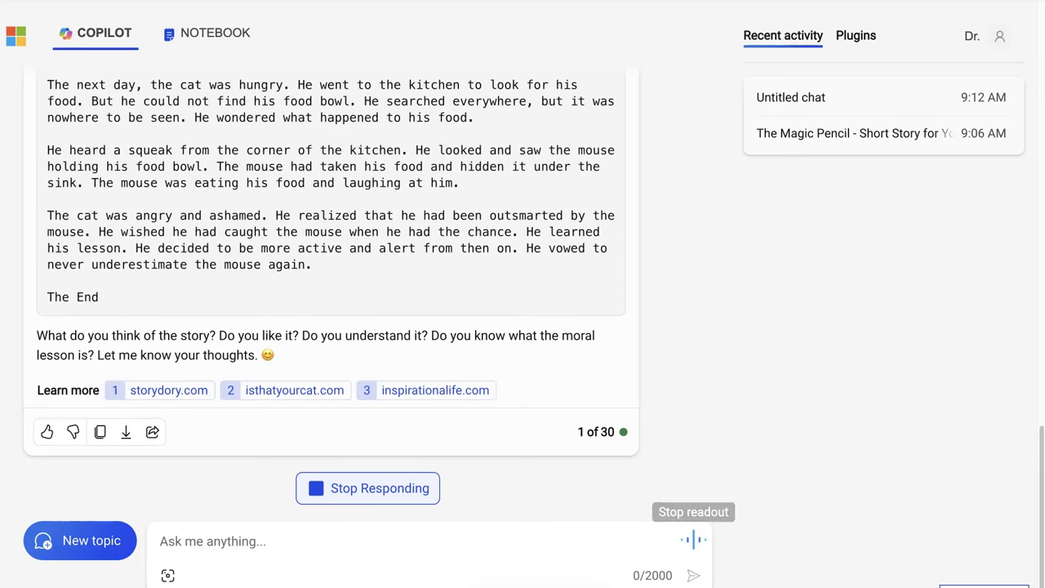
# - Stop the readout and scroll back up through the finished 'The Cat and the Mouse' story
pyautogui.click(693, 541)
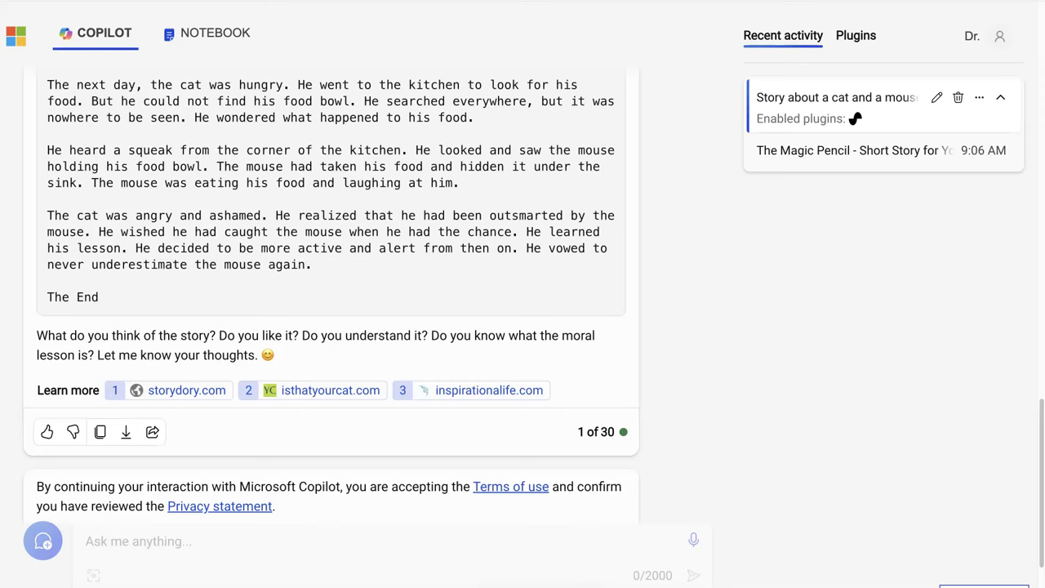
pyautogui.scroll(15, 482, 331)
pyautogui.scroll(5, 482, 331)
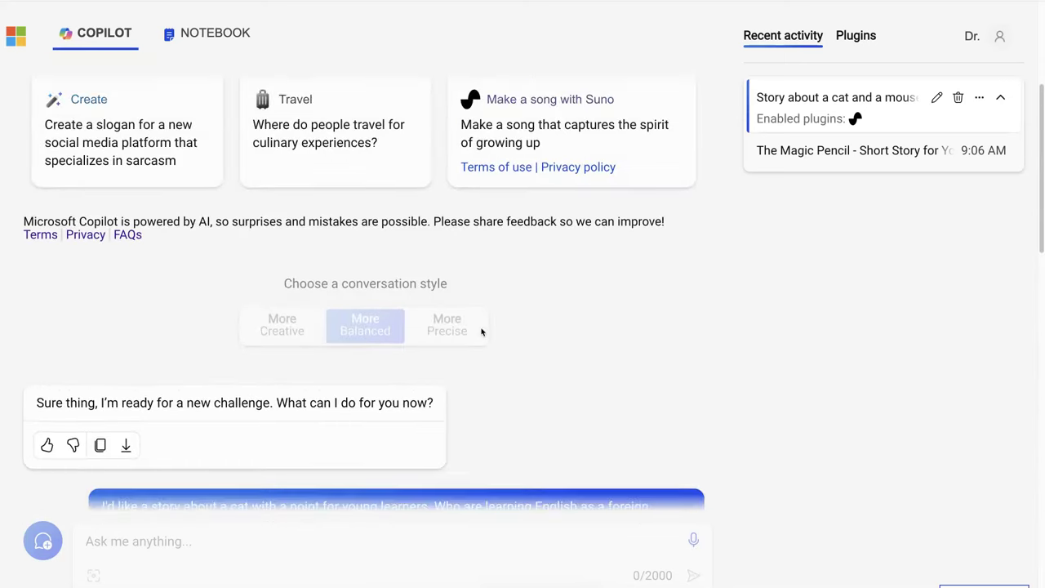
pyautogui.scroll(4, 482, 331)
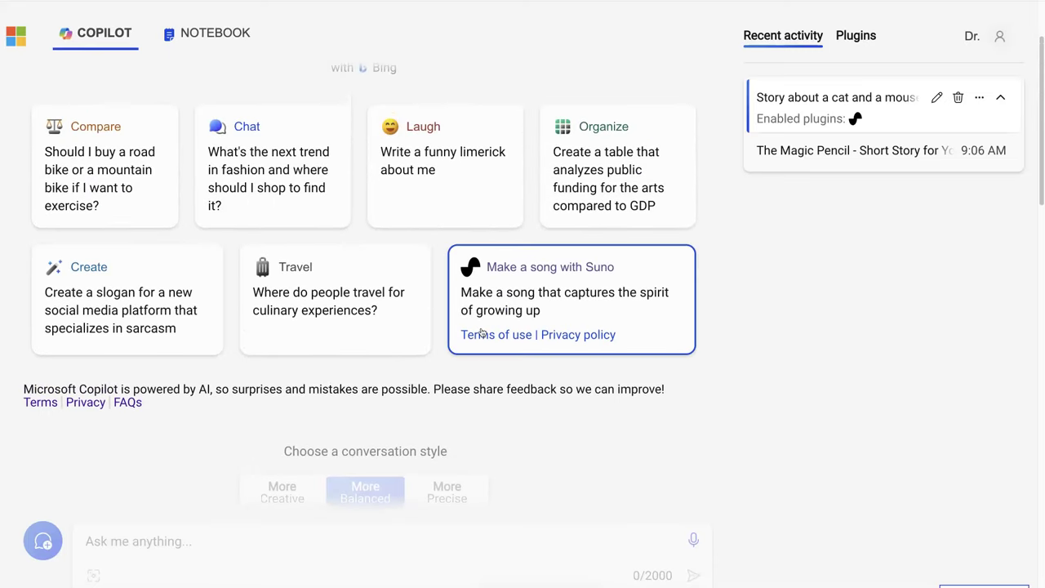